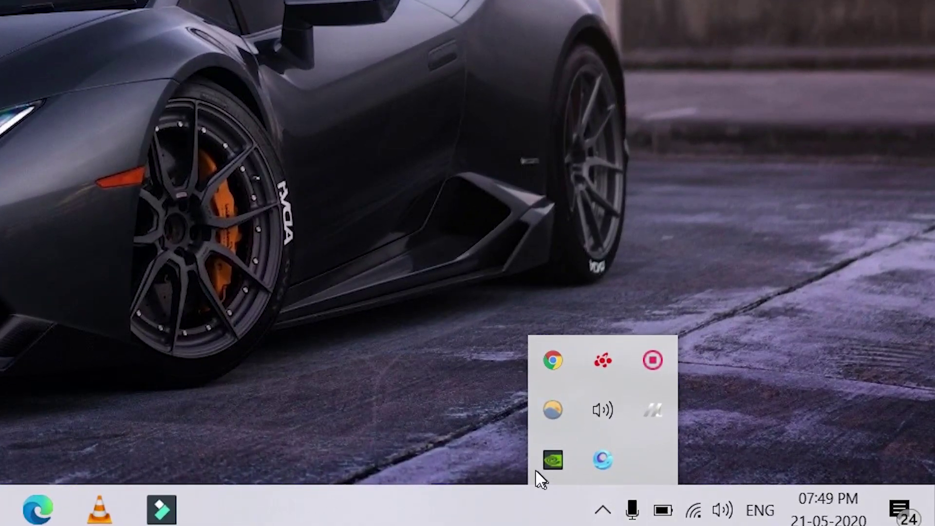
Step: Exit the Google Chrome and f.lux processes running in the background
right_click(551, 358)
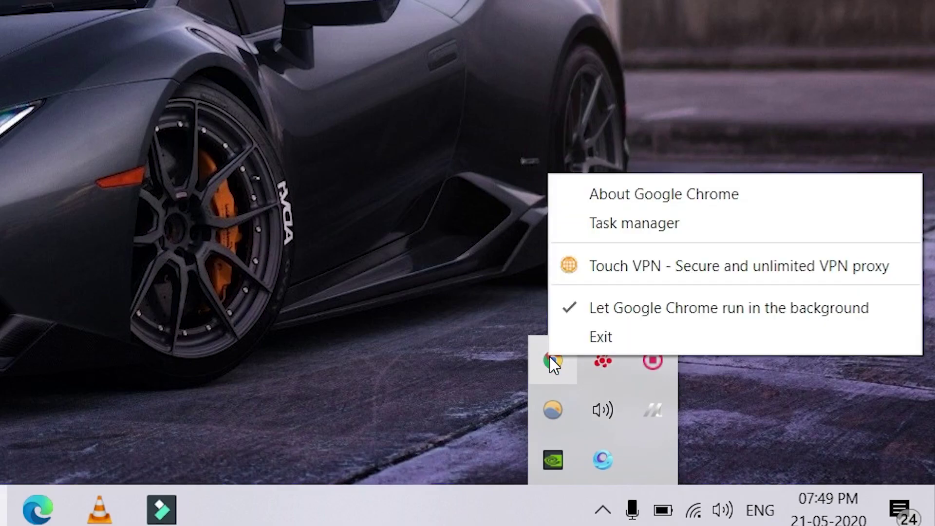
left_click(589, 337)
right_click(665, 367)
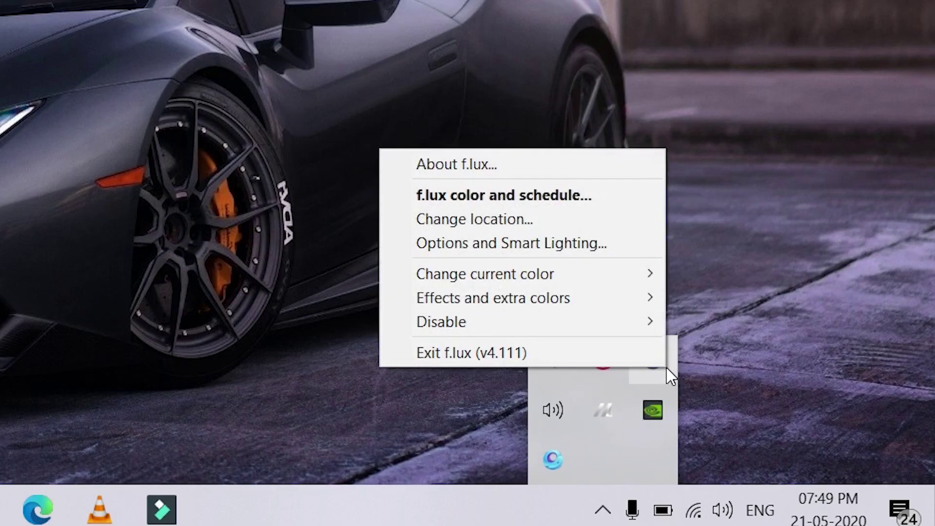
left_click(621, 354)
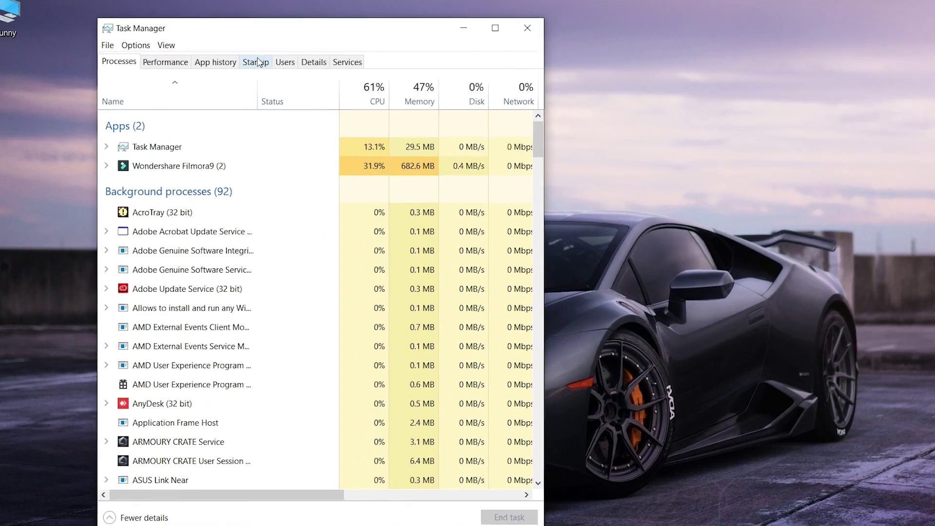
Step: In Task Manager, disable µTorrent, f.lux and AzureSettingSyncProvider from launching at Windows startup
left_click(256, 62)
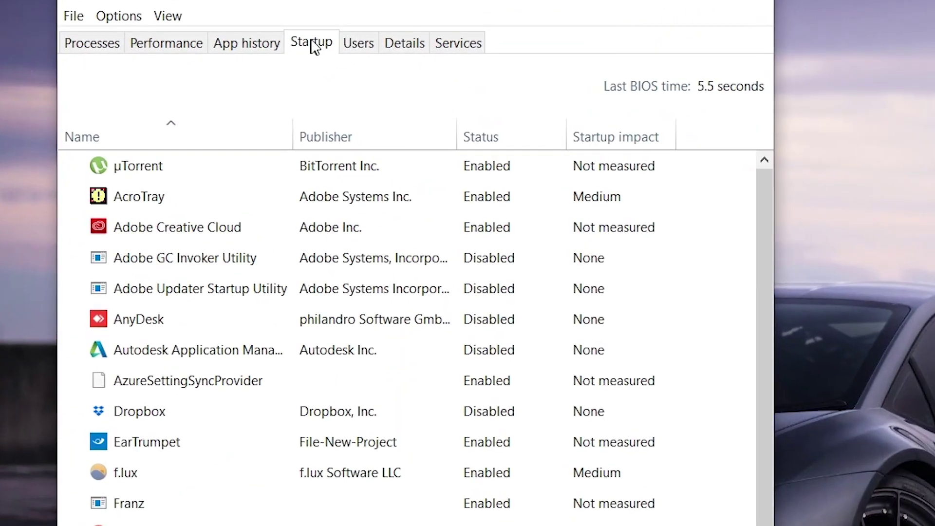
scroll(436, 392, "down", 1)
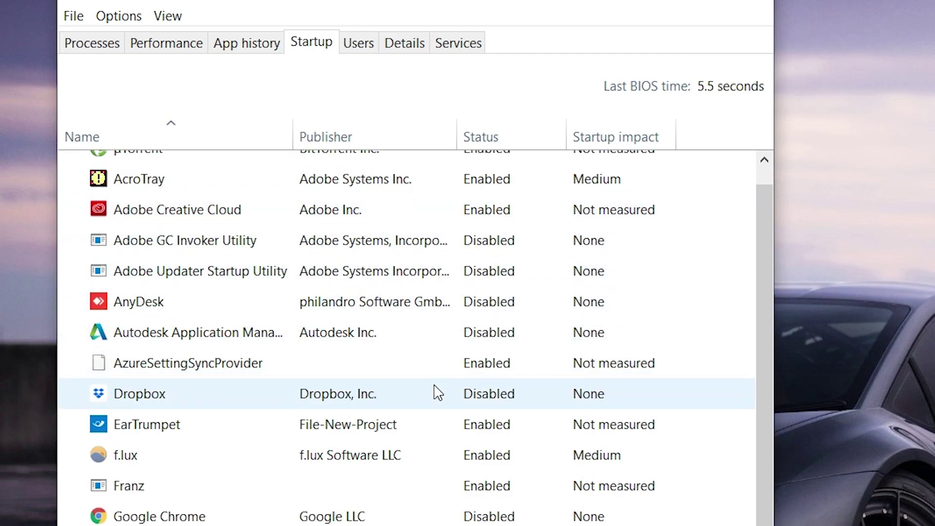
scroll(436, 392, "up", 1)
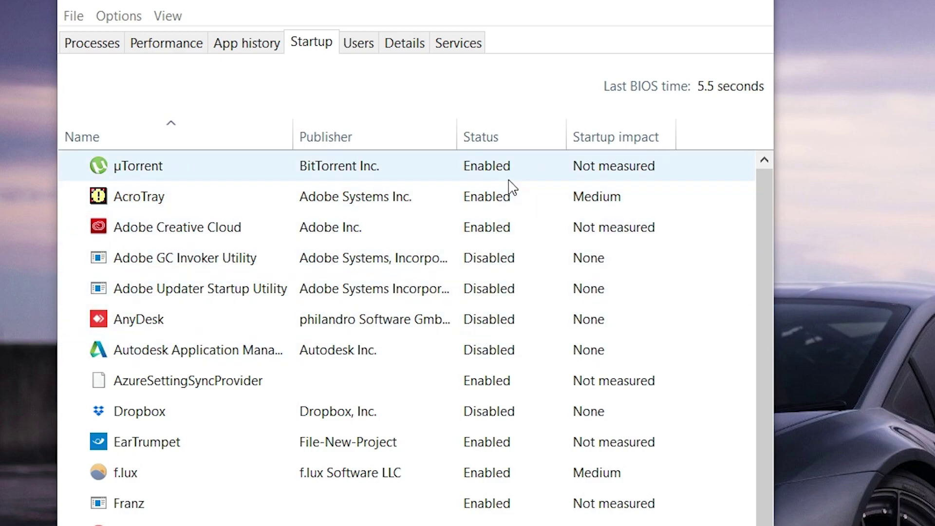
left_click(518, 172)
left_click(726, 525)
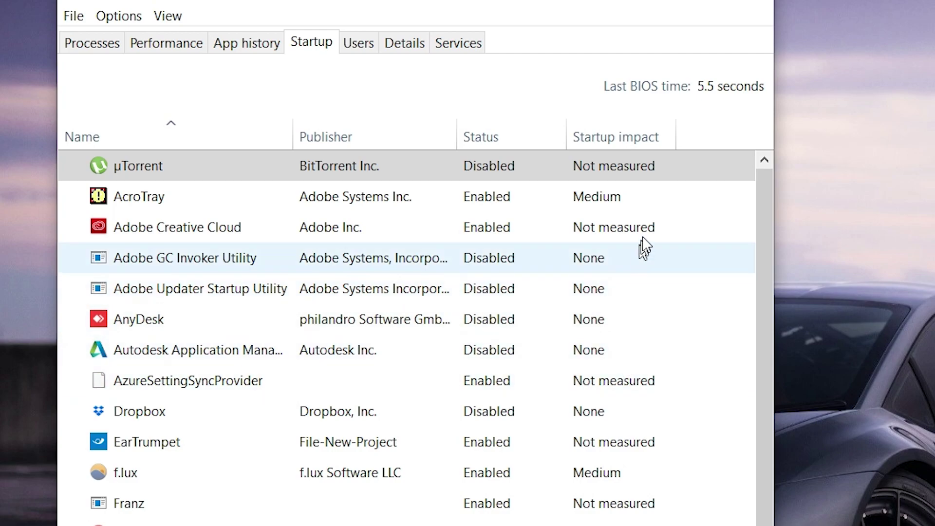
left_click(639, 475)
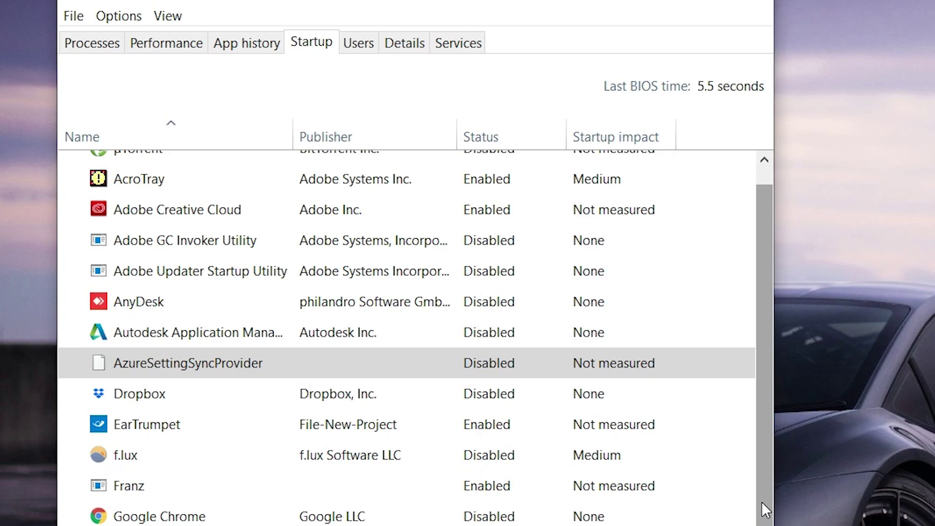
left_click_drag(761, 502, 755, 442)
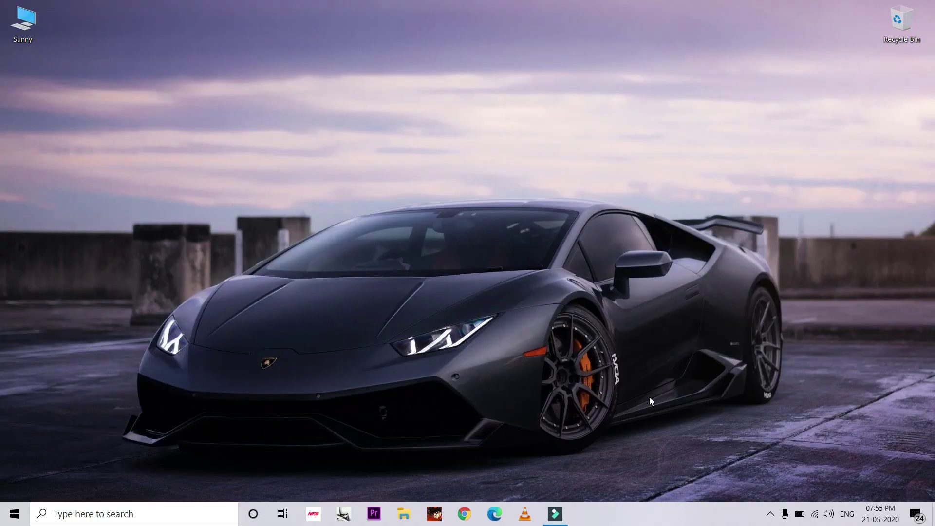
Step: Go to Windows Update in the Windows Settings and start downloading the available updates
left_click(10, 519)
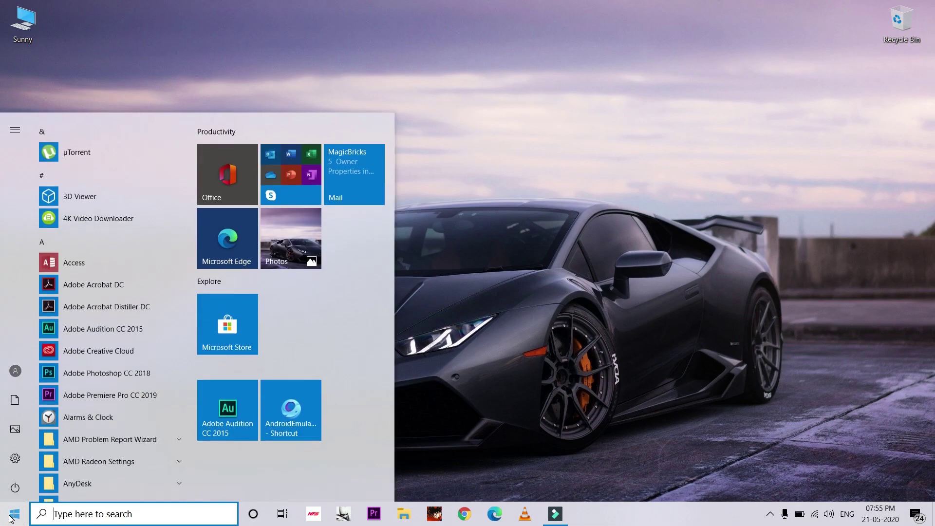
left_click(15, 457)
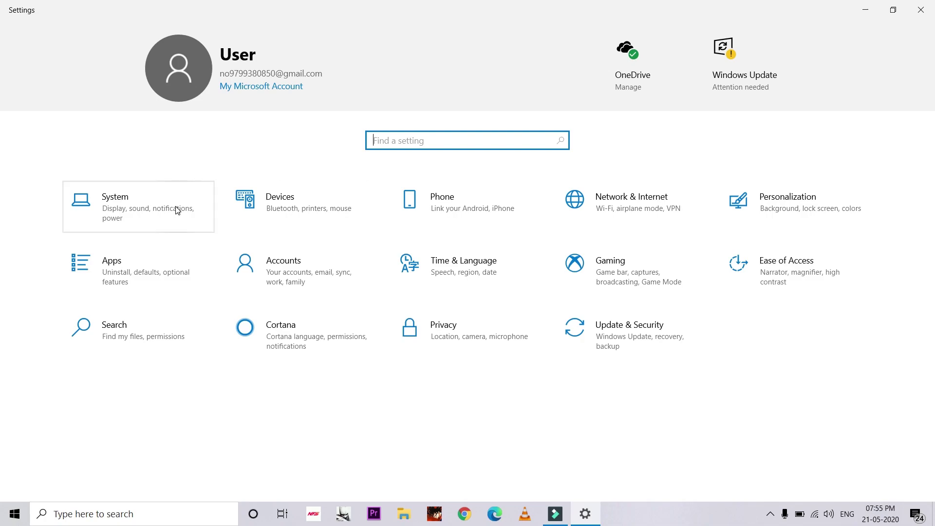
left_click(657, 348)
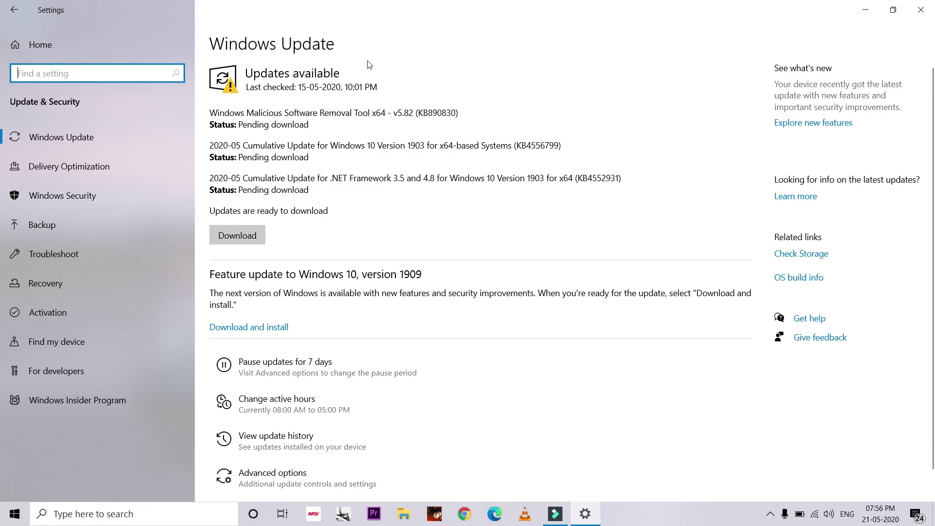
left_click(254, 237)
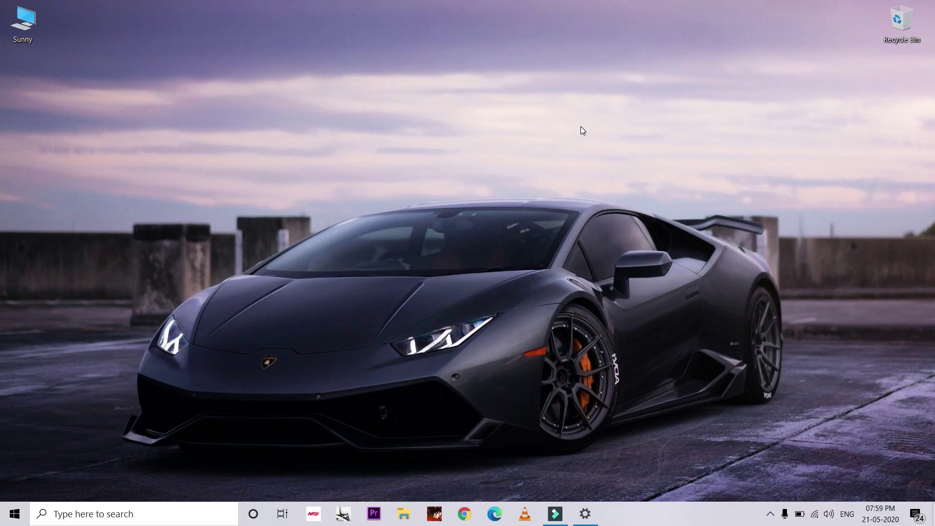
Step: Search Windows for "disc", launch Disk Cleanup and scan the Windows (C:) drive
left_click(181, 515)
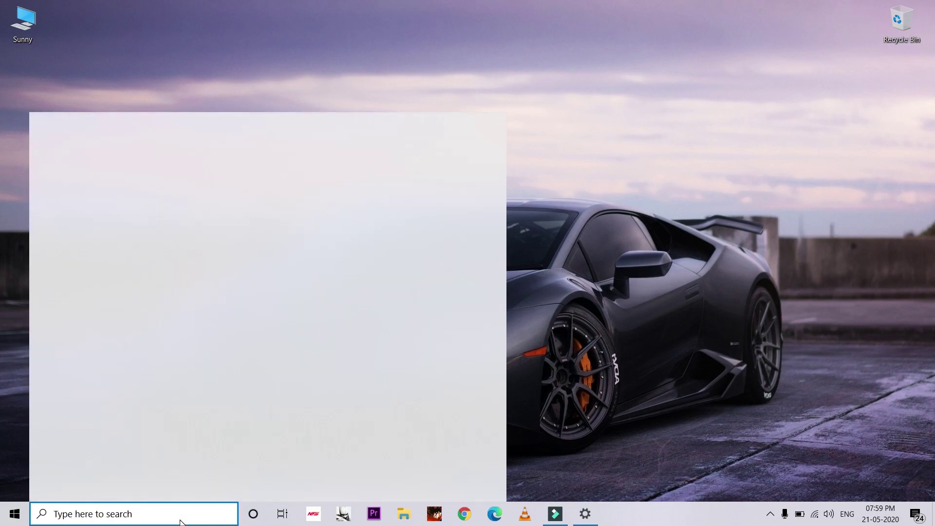
type("disc")
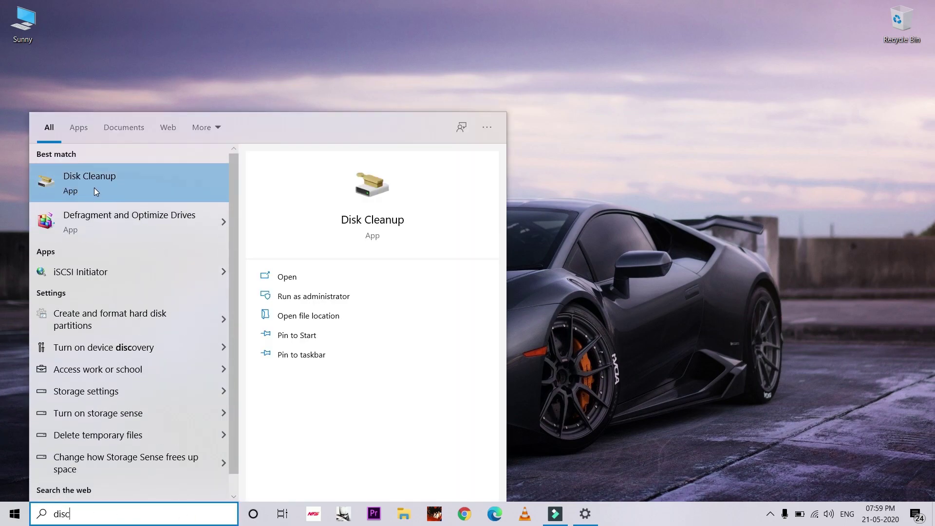
left_click(168, 175)
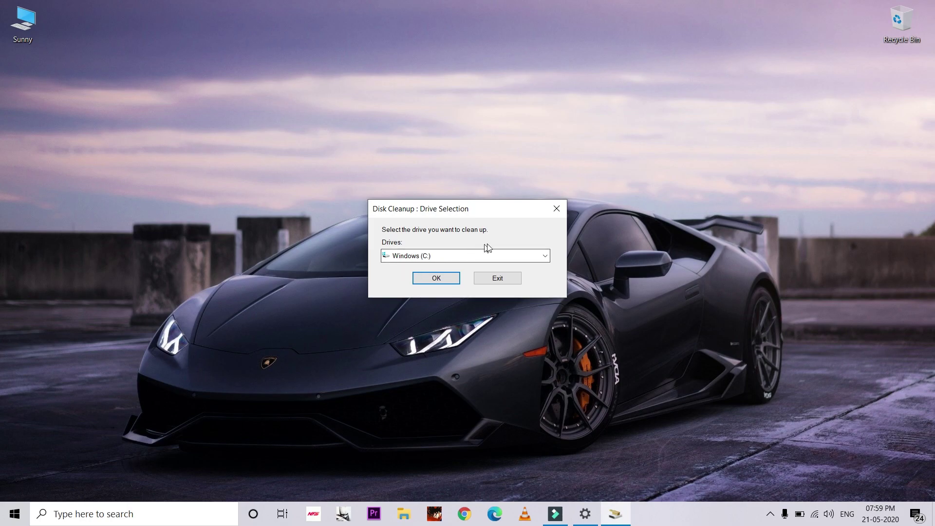
left_click(433, 274)
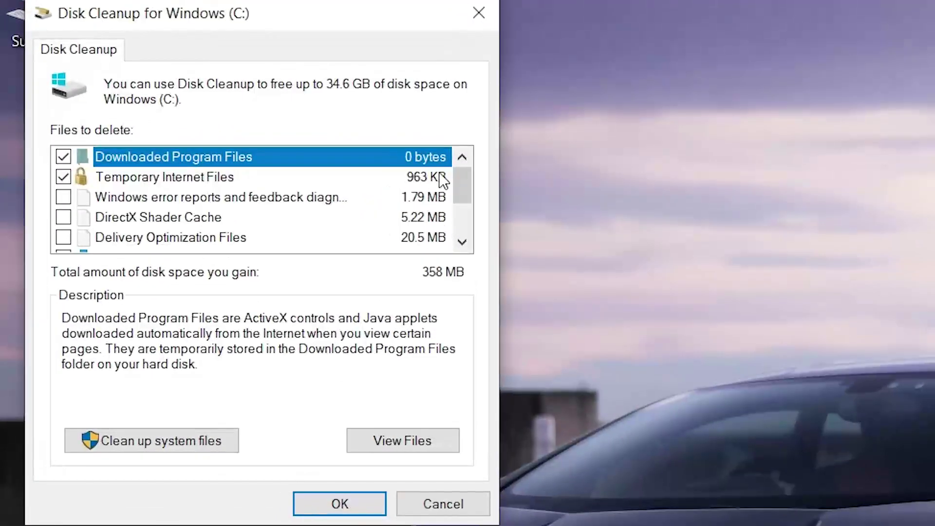
Step: Review the file categories, then permanently delete the preselected Downloaded Program Files, Temporary Internet Files and Thumbnails
mouse_move(460, 181)
left_mouse_down()
mouse_move(463, 229)
mouse_move(468, 188)
left_mouse_up()
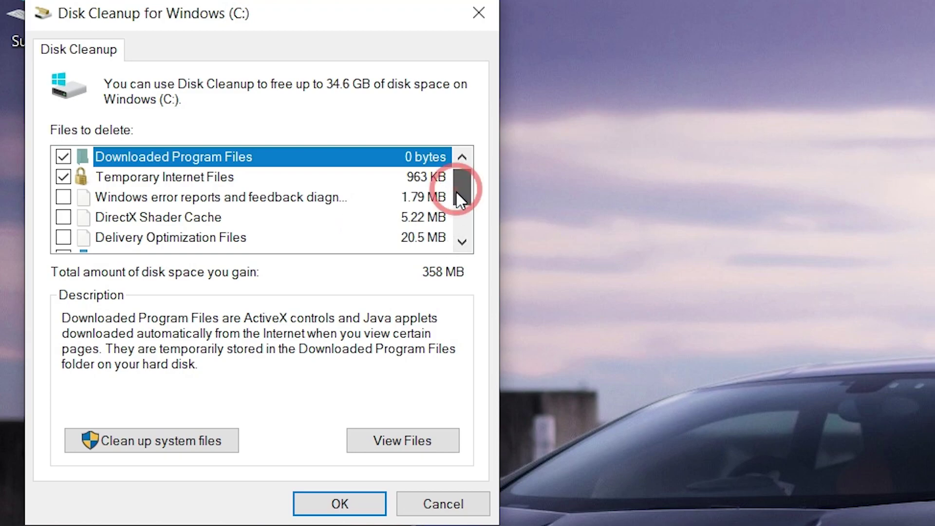
left_click_drag(456, 192, 457, 197)
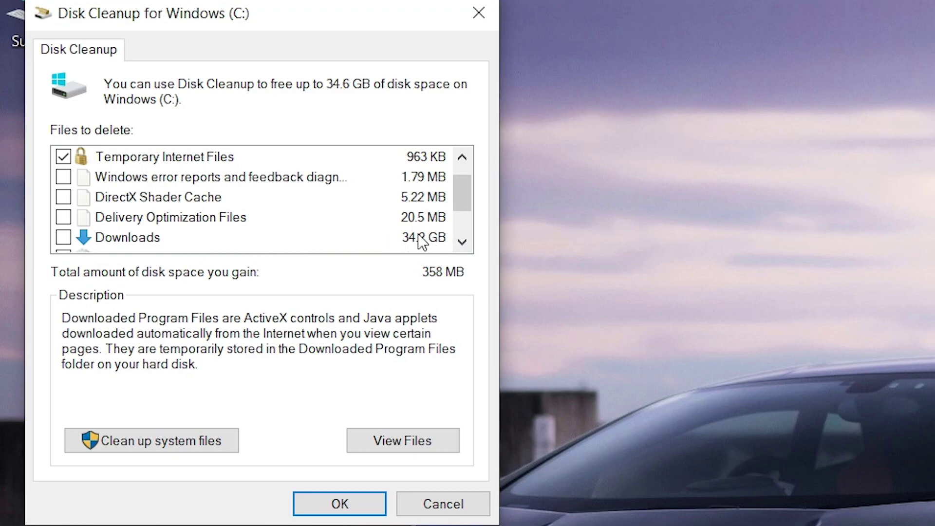
left_click(458, 195)
left_click_drag(457, 194, 399, 224)
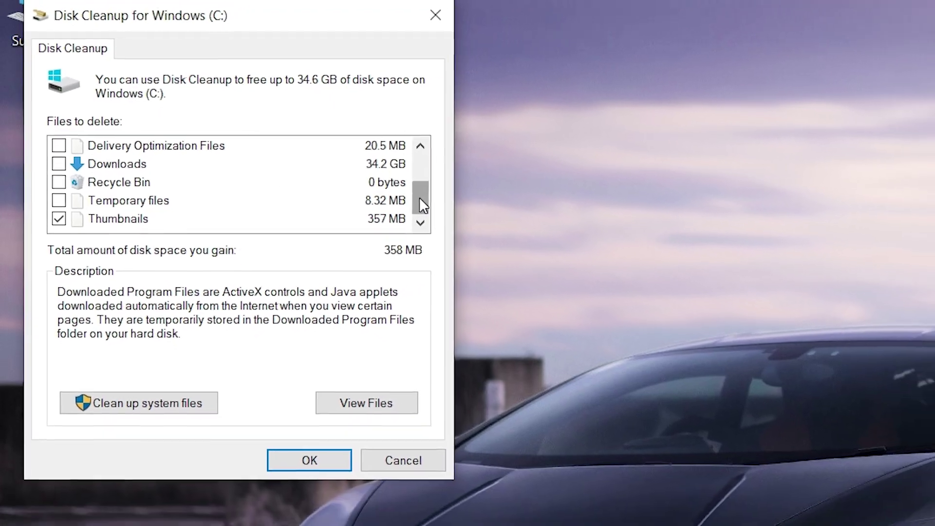
scroll(420, 197, "up", 5)
left_click(309, 461)
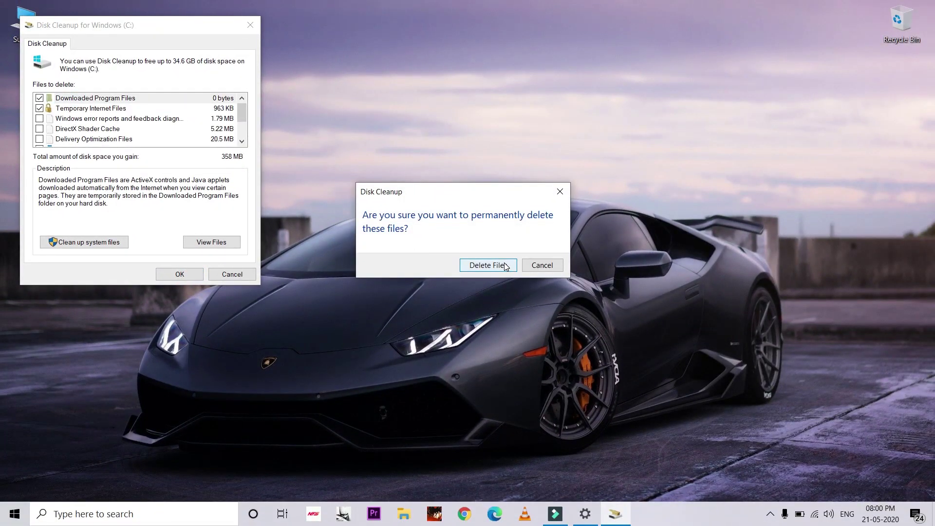
left_click(488, 265)
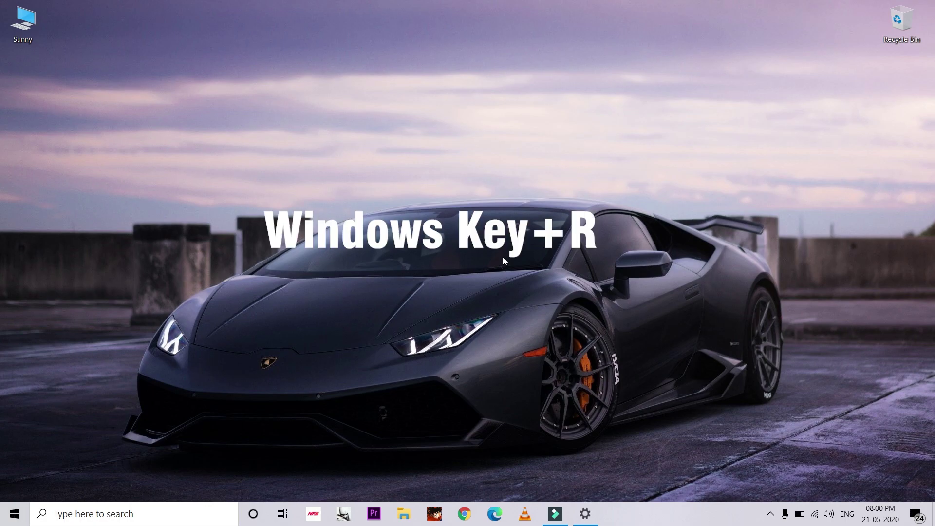
Step: Run the command temp to open the Windows Temp folder and grant permanent access to it
key("super+r")
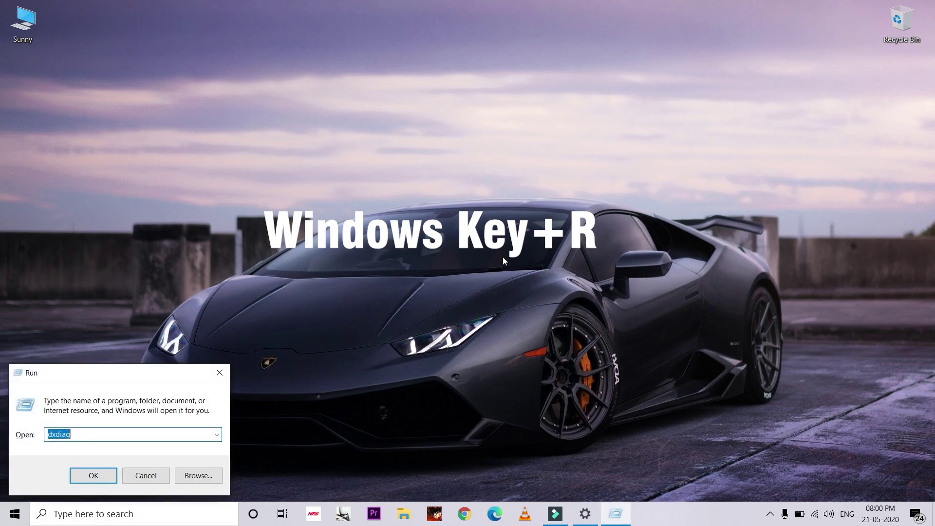
key("BackSpace")
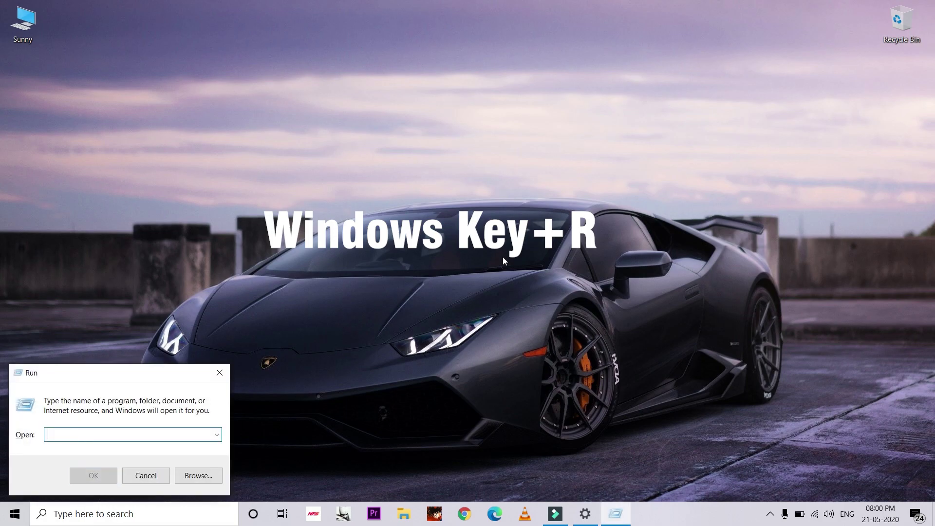
type("temp")
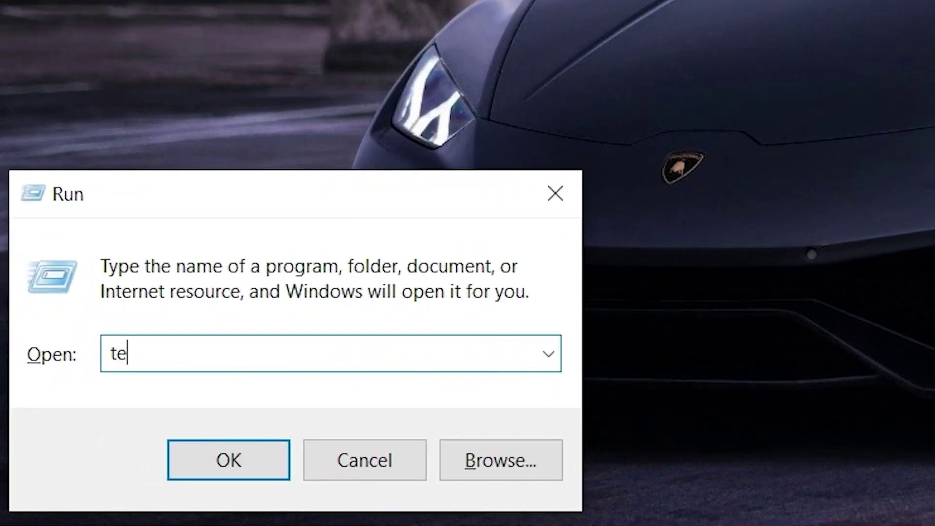
key("Return")
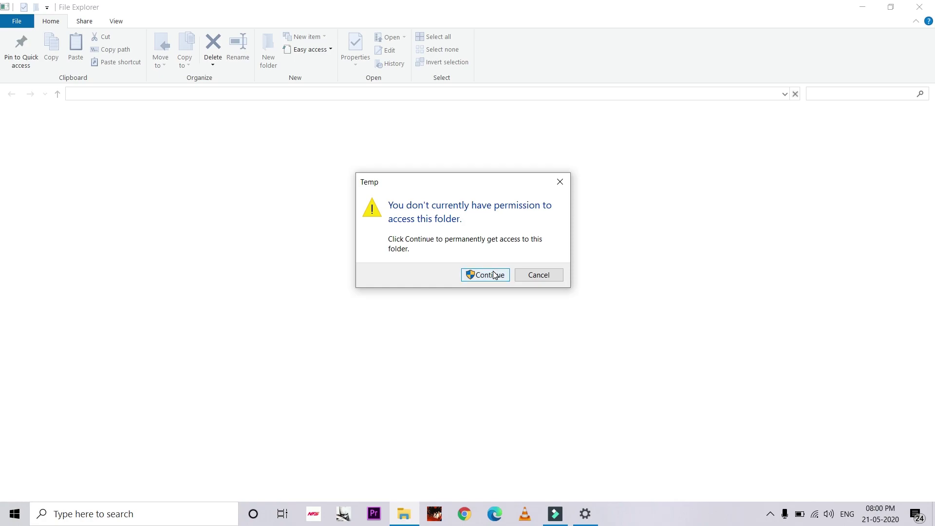
left_click(489, 276)
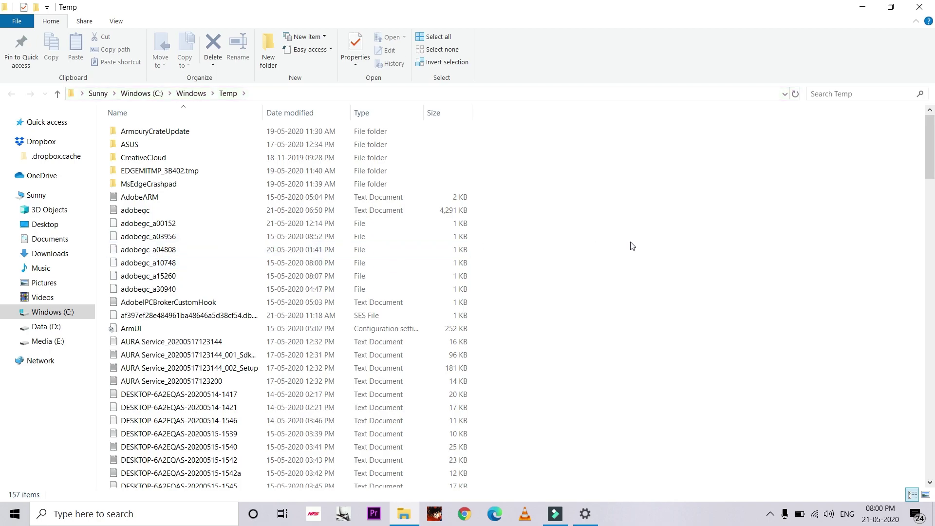
Step: Permanently delete everything in the Windows Temp folder, giving administrator permission for all current items
scroll(632, 245, "down", 3)
scroll(632, 246, "down", 9)
scroll(632, 246, "up", 15)
key("ctrl+a")
key("shift+Delete")
key("Return")
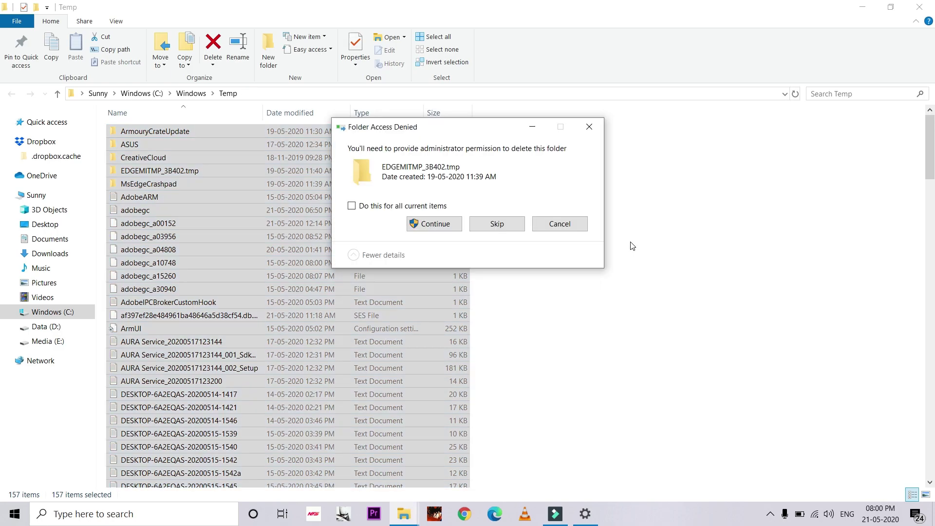
left_click(422, 205)
left_click(424, 221)
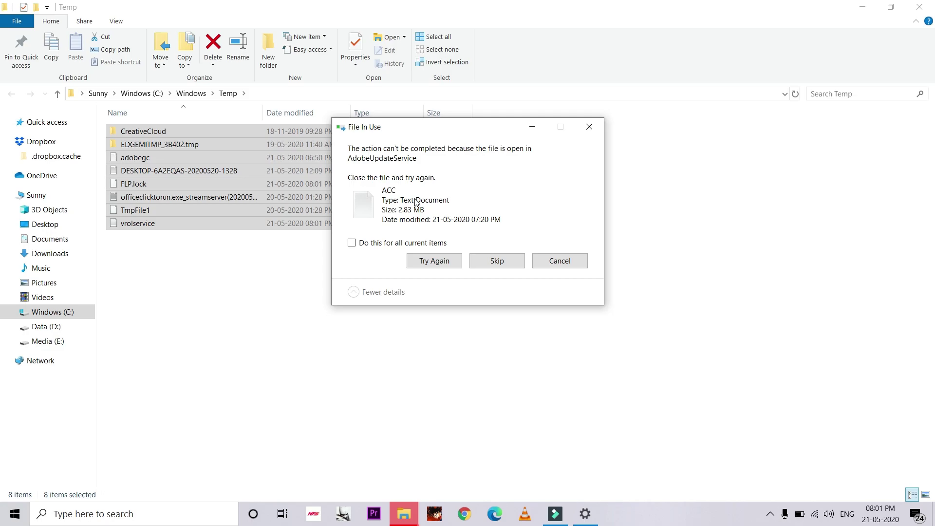
Step: Skip all files that are in use during the deletion and close the Temp folder
left_click(396, 243)
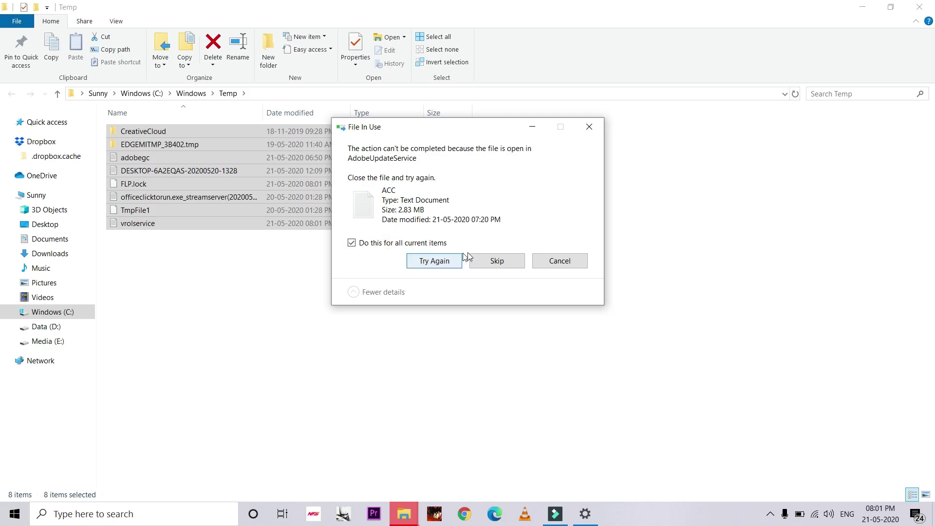
left_click(498, 259)
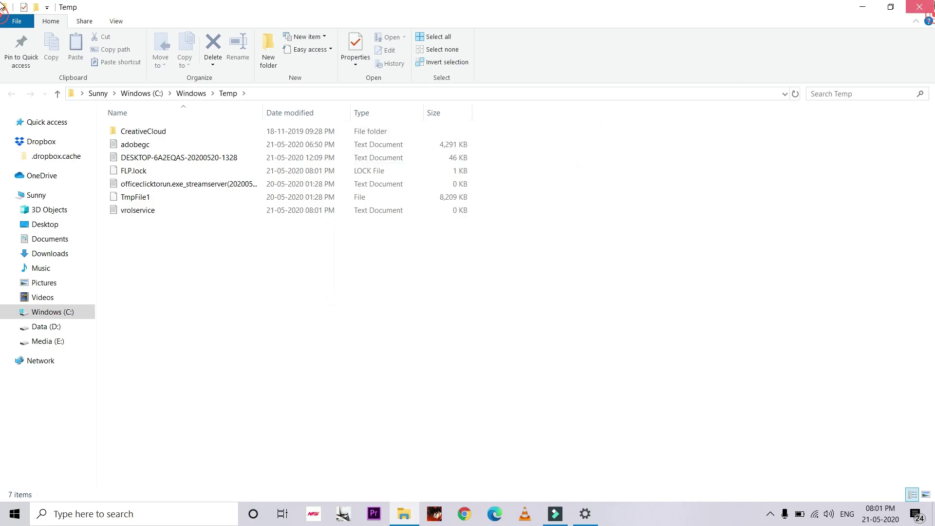
left_click(933, 3)
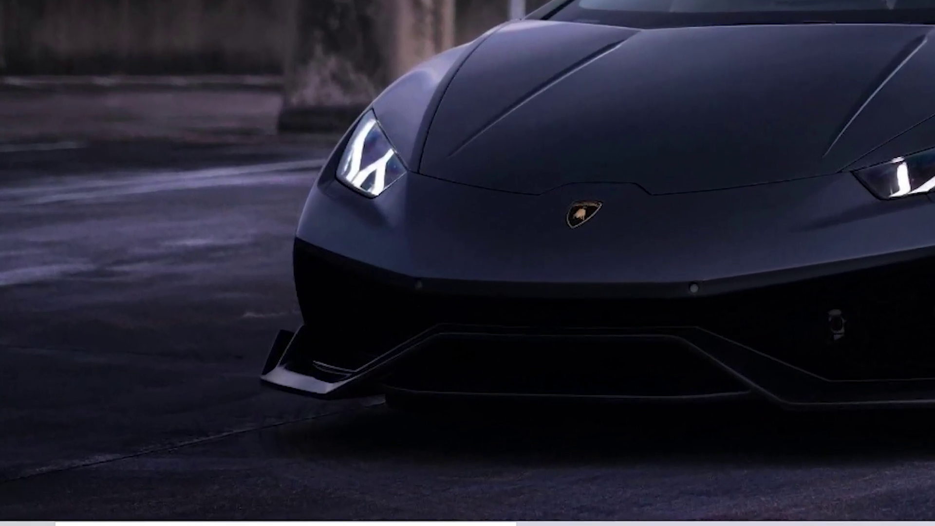
Step: Run the command %temp% to open the user's local Temp folder and delete all its contents
key("super+r")
key("BackSpace")
type("%temp%")
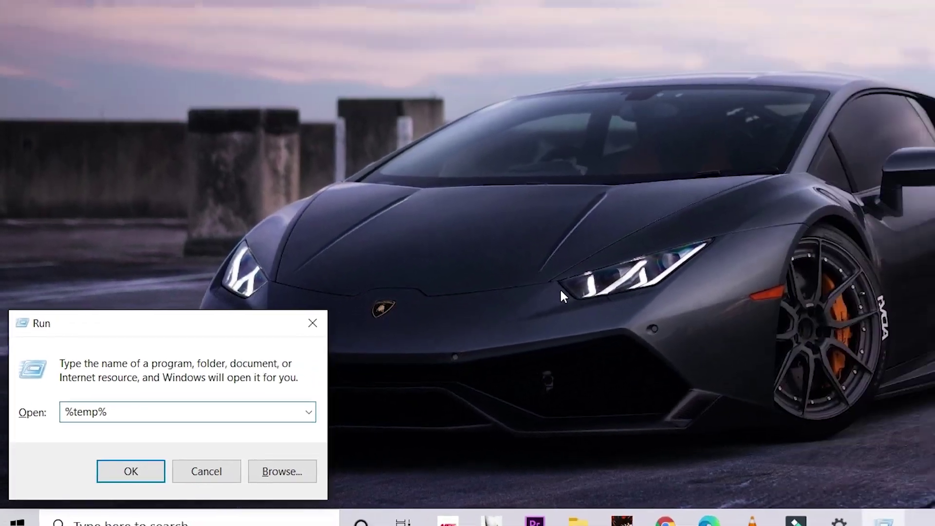
key("Return")
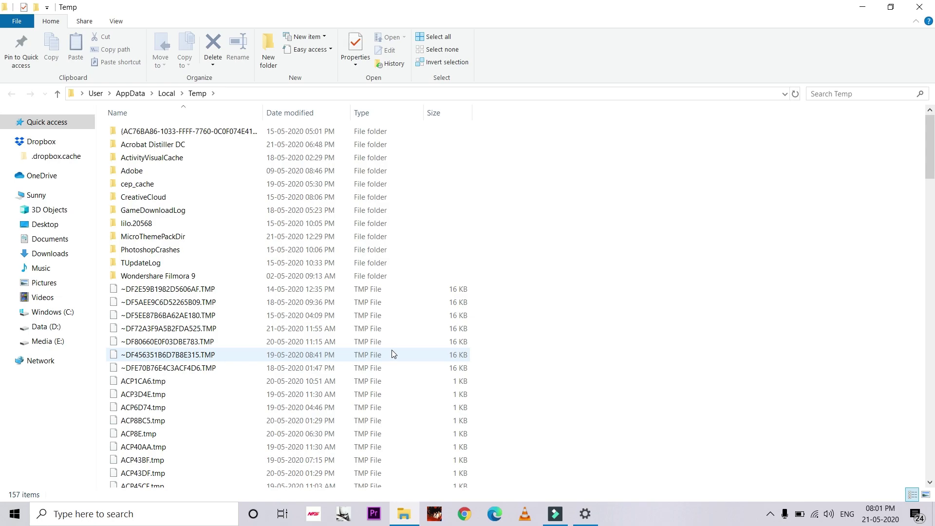
key("ctrl+a")
key("Delete")
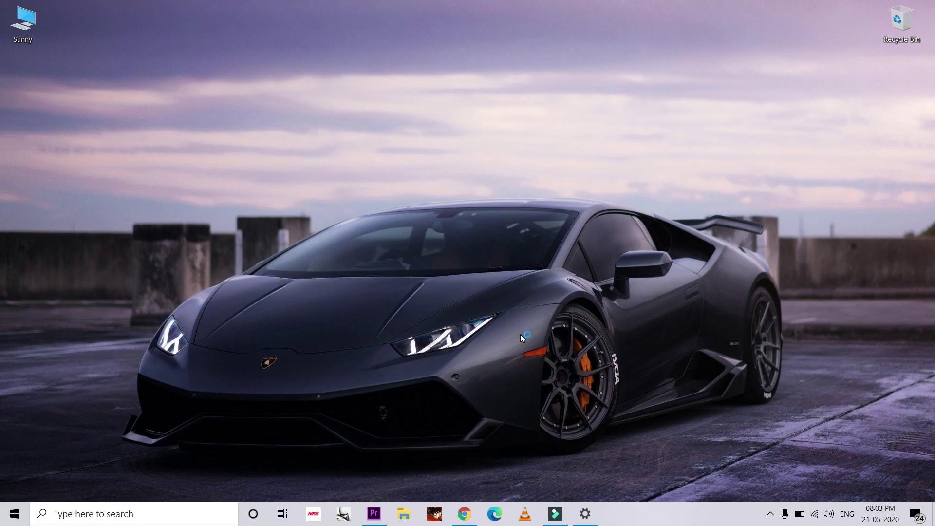
Step: Open Task Manager and end the Google Chrome and Adobe Premiere Pro CC 2019 tasks
key("ctrl+alt+Delete")
left_click(470, 274)
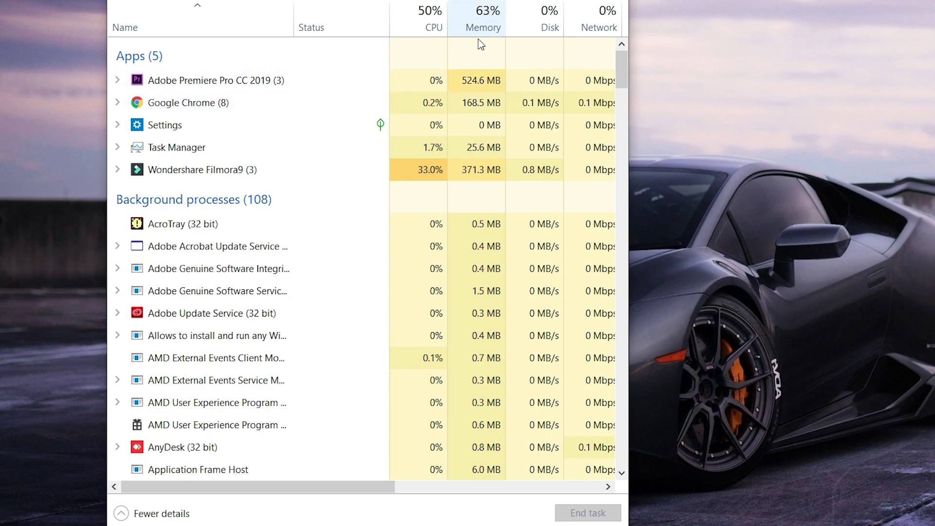
left_click(475, 104)
left_click(595, 511)
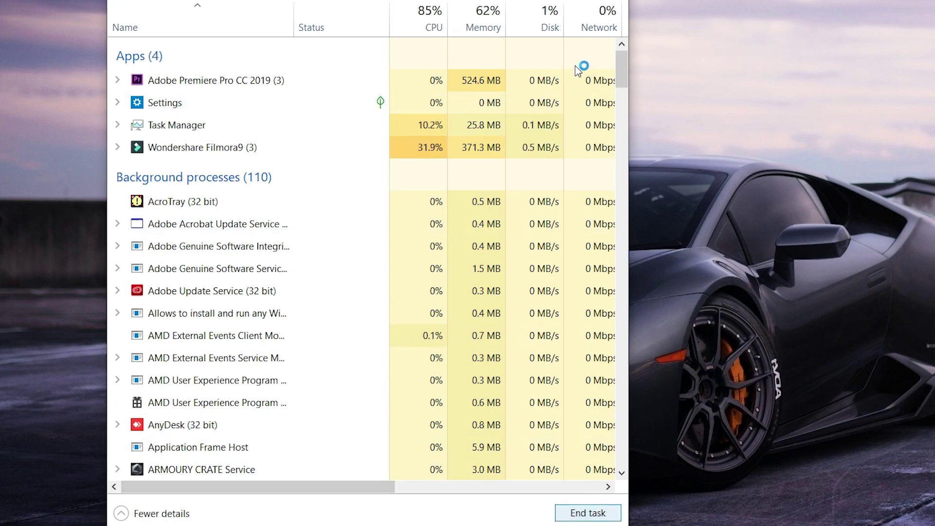
left_click(457, 78)
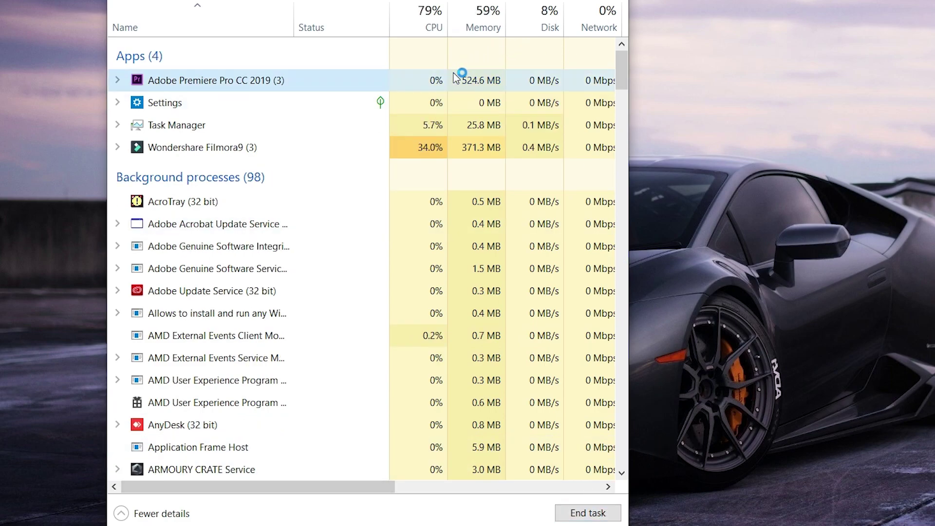
left_click(585, 512)
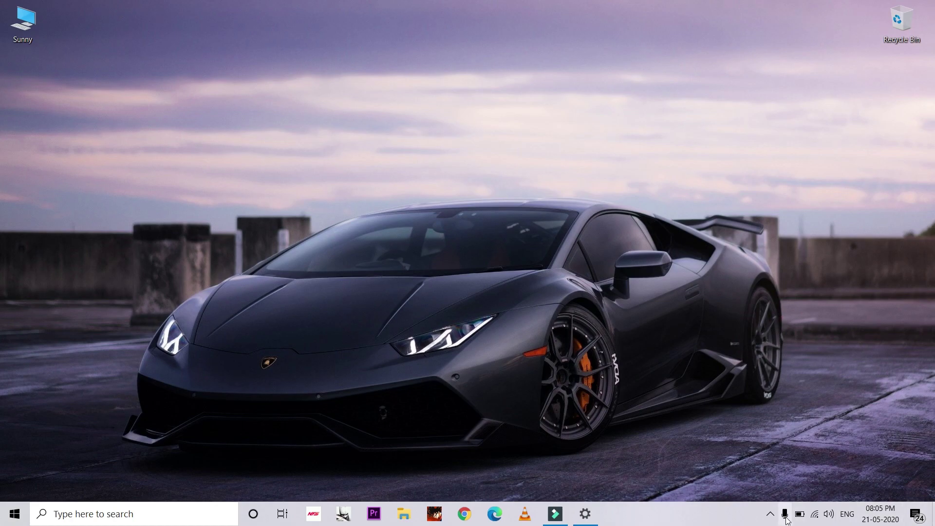
Step: Check the battery status and Battery saver option from the taskbar, and close the flyout
left_click(804, 515)
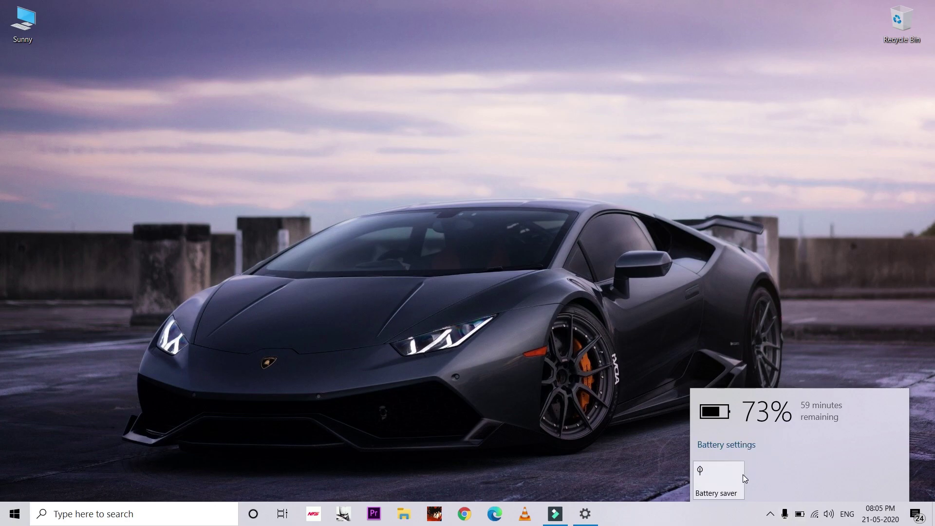
left_click(802, 518)
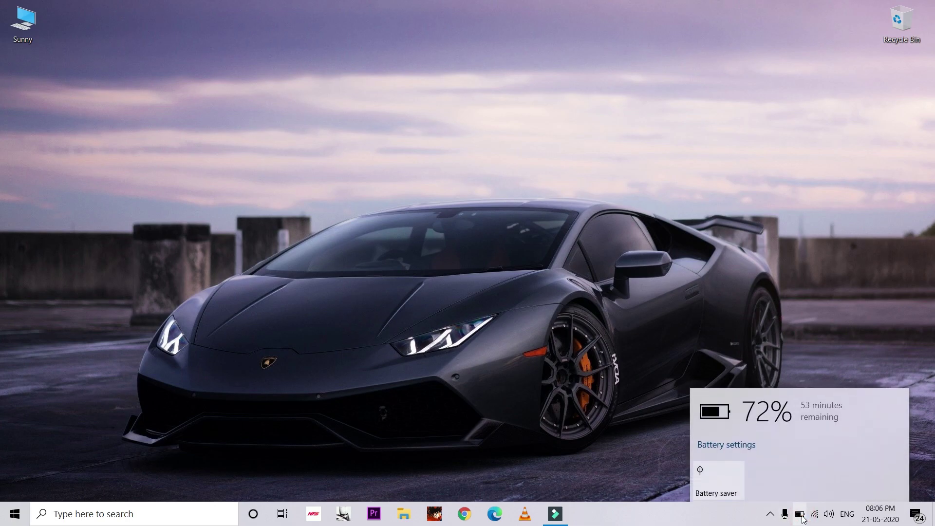
left_click(802, 517)
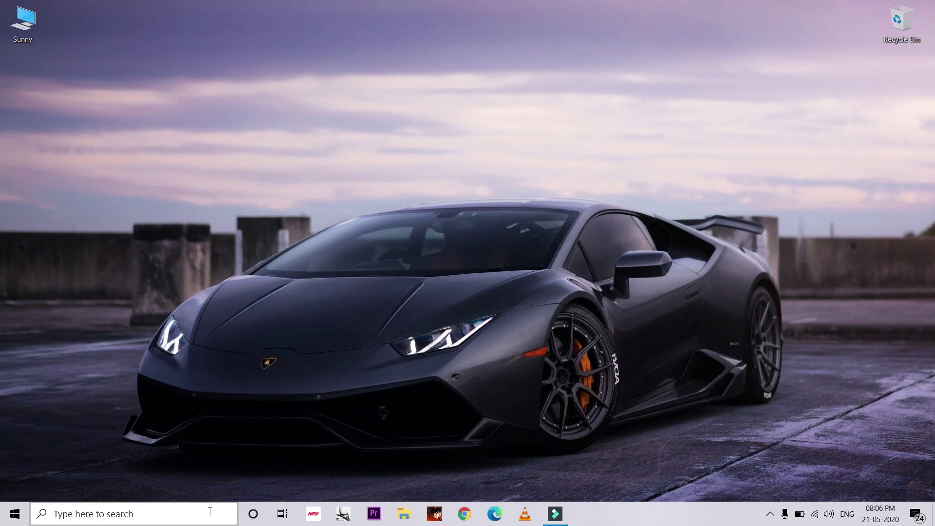
Step: Search Windows for "powe", open Power & sleep settings and go to the additional power settings
left_click(132, 514)
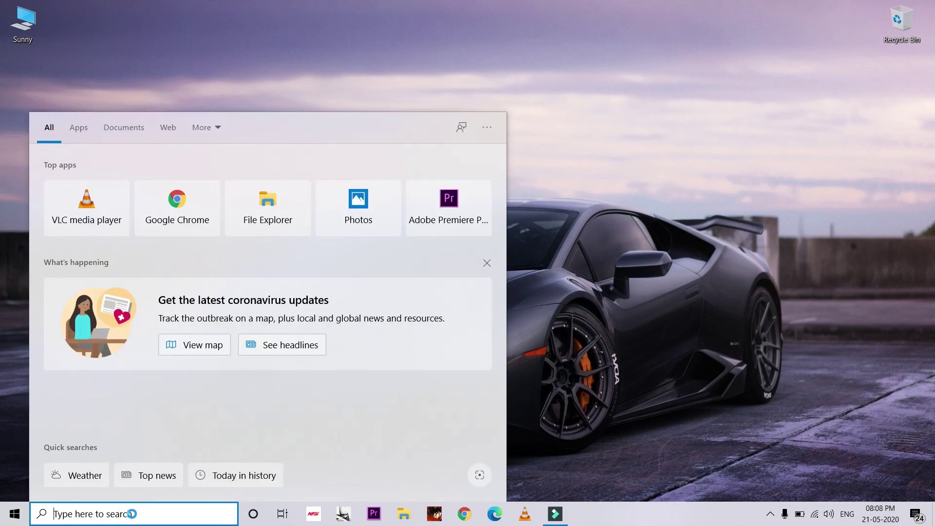
type("powe")
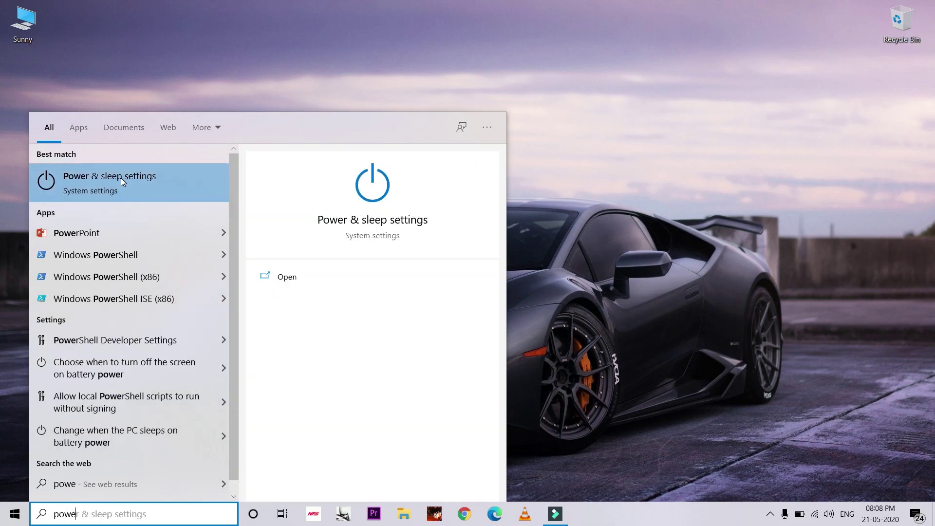
left_click(121, 179)
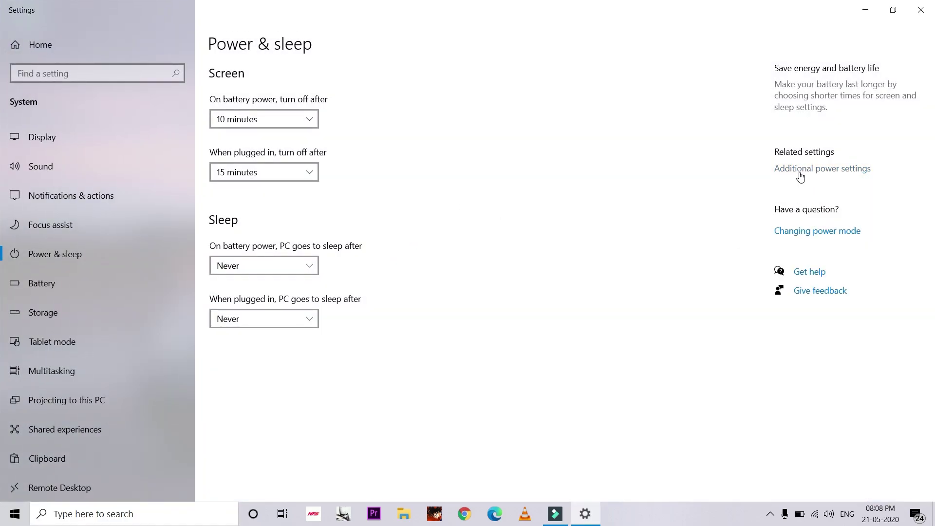
left_click(858, 169)
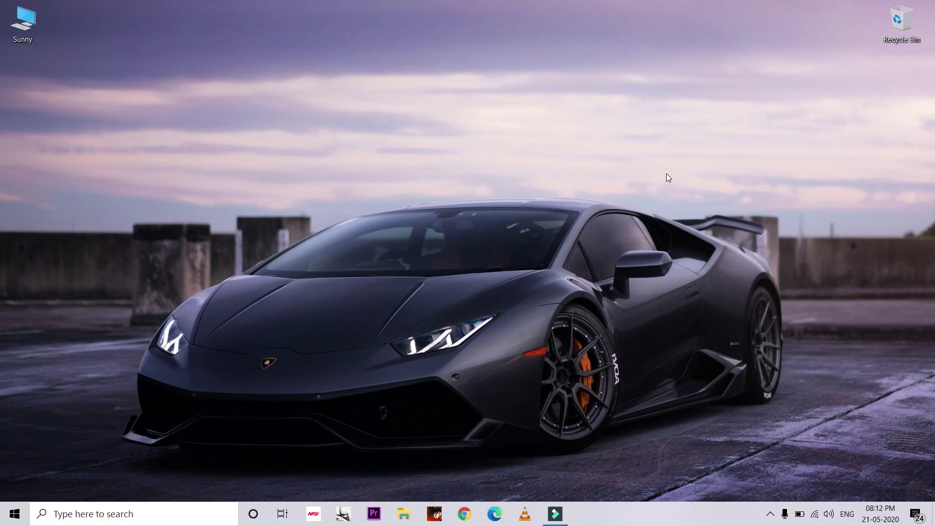
Step: Search Windows for "cont", open Control Panel and go to the list for uninstalling programs
key("super")
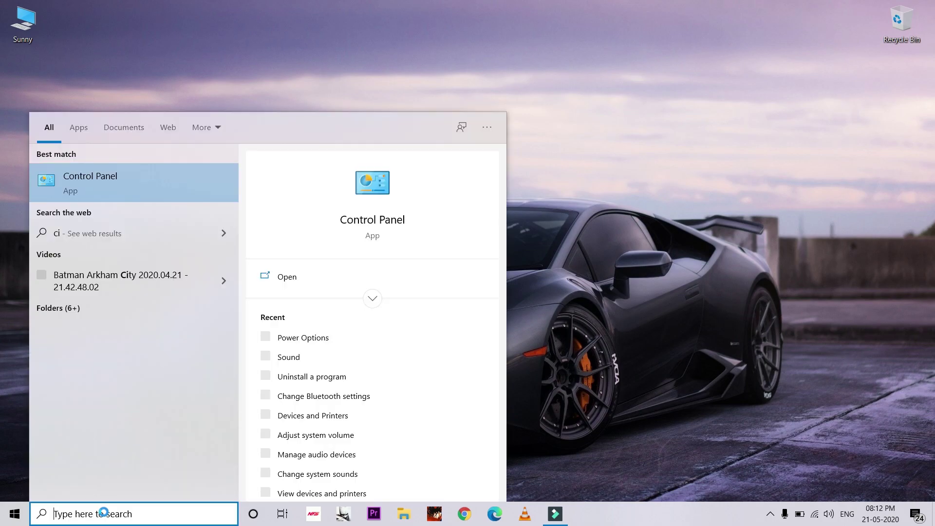
type("cont")
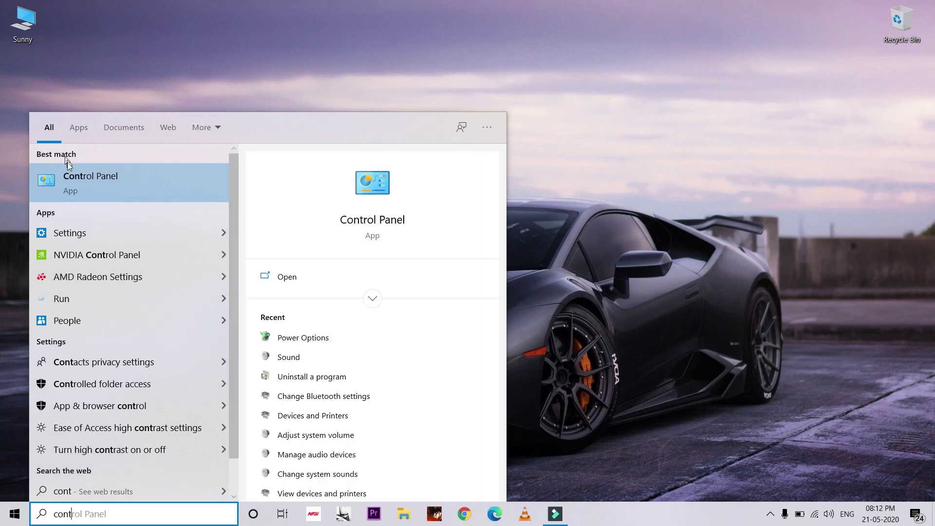
left_click(122, 177)
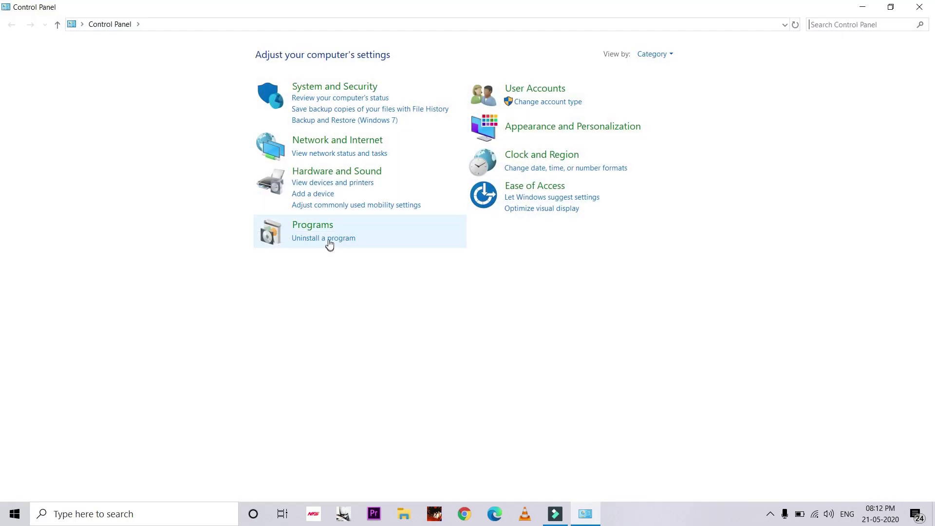
left_click(321, 242)
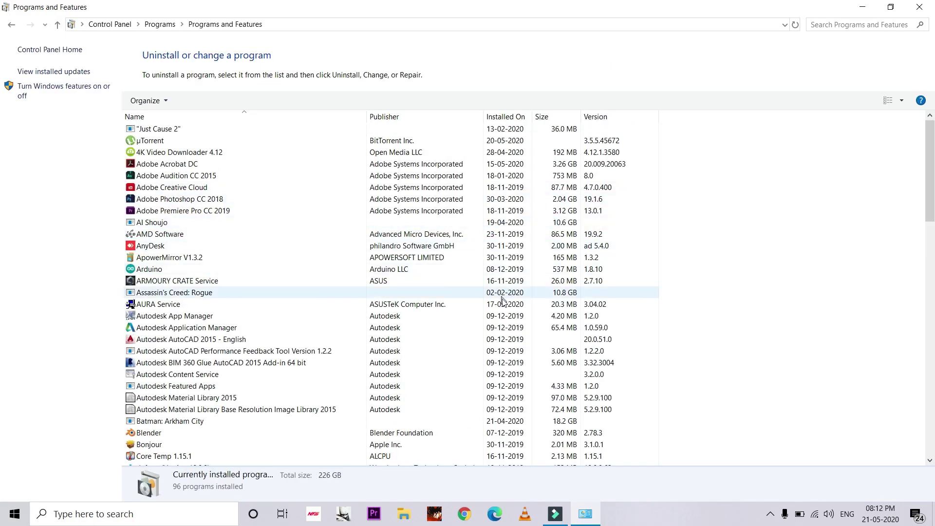
Step: Look through the whole list of installed programs for ones that are not needed
scroll(502, 306, "down", 7)
scroll(502, 307, "down", 15)
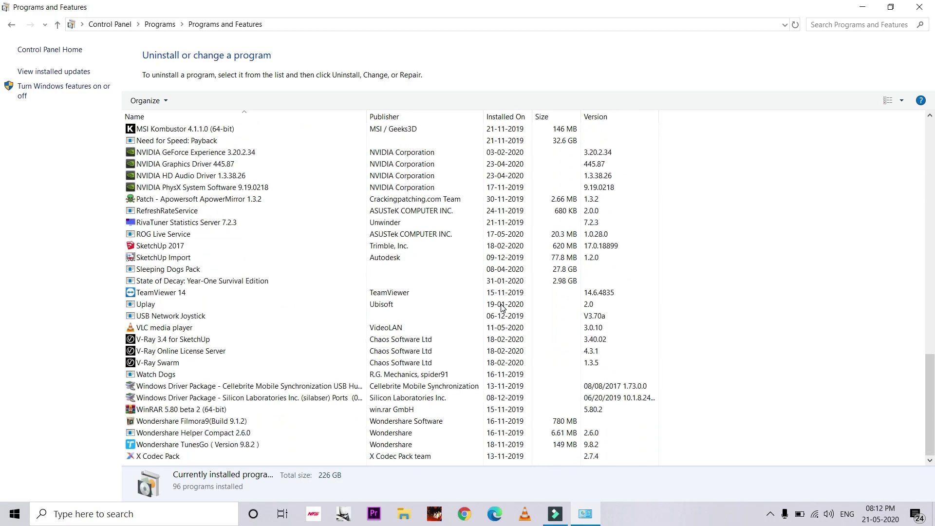
scroll(502, 307, "up", 5)
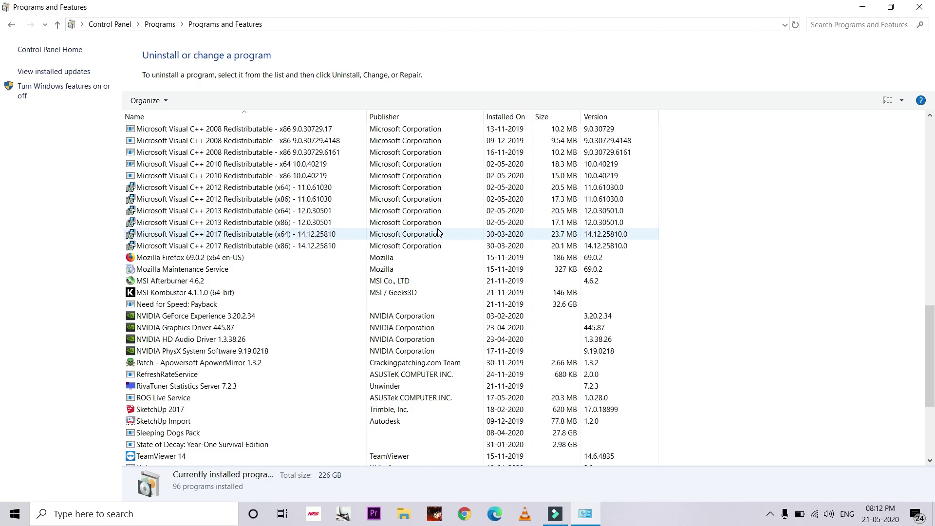
scroll(439, 233, "up", 7)
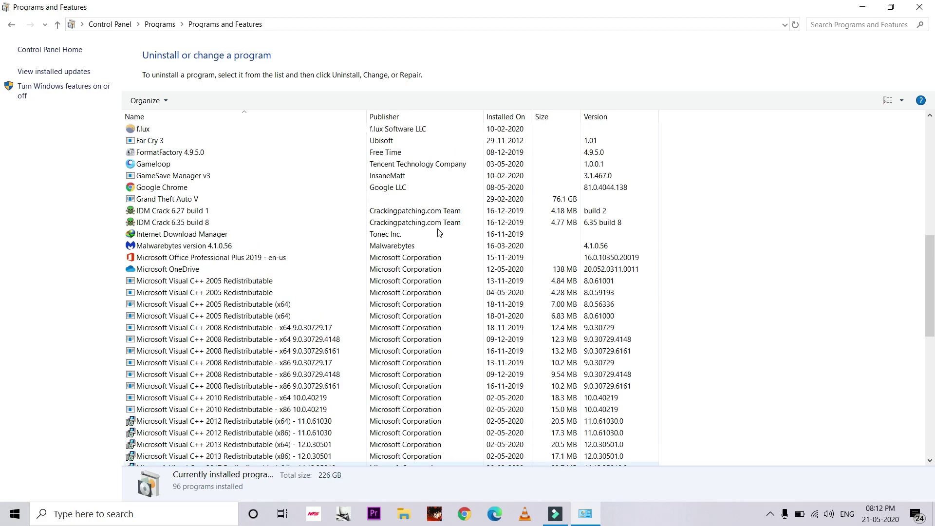
scroll(439, 233, "up", 13)
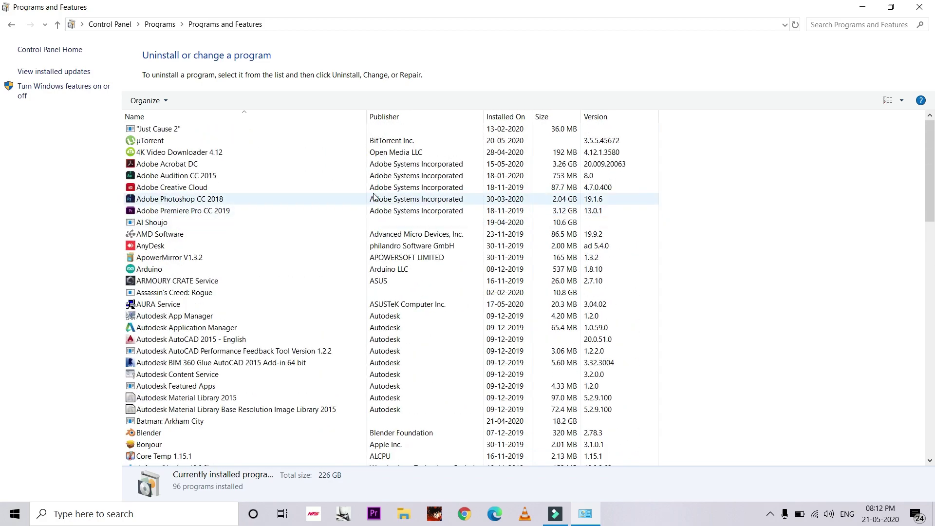
scroll(399, 234, "down", 8)
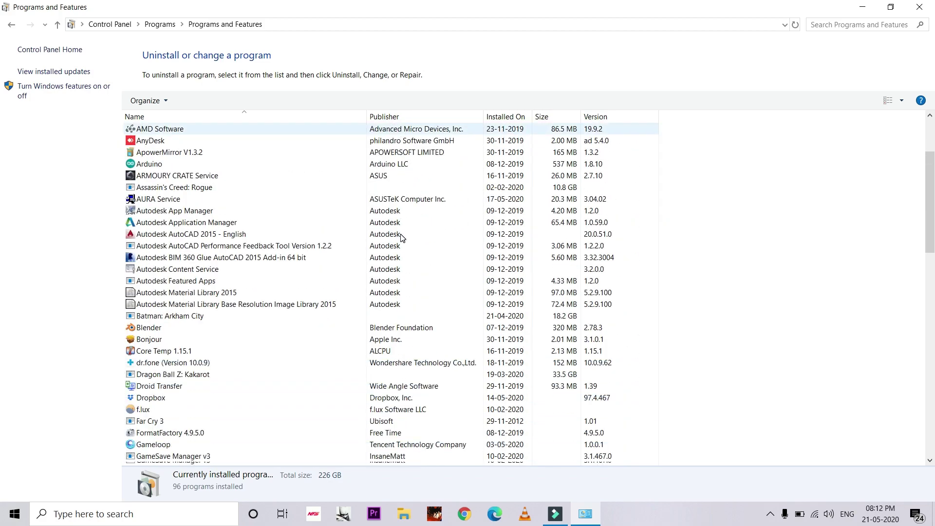
scroll(402, 238, "down", 16)
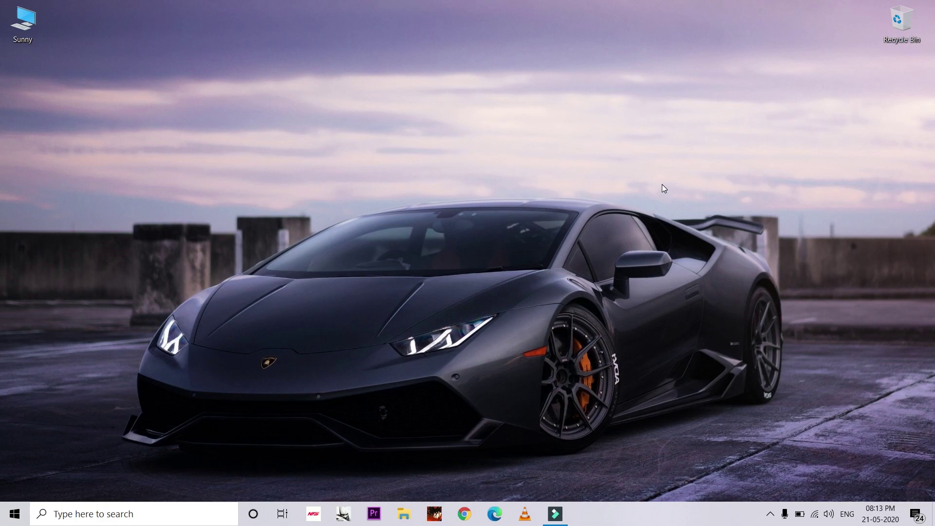
key("super+r")
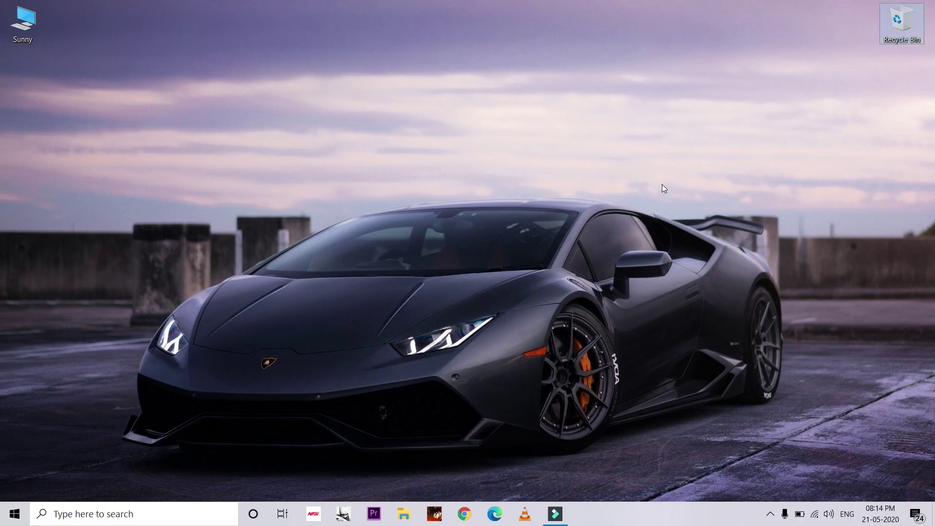